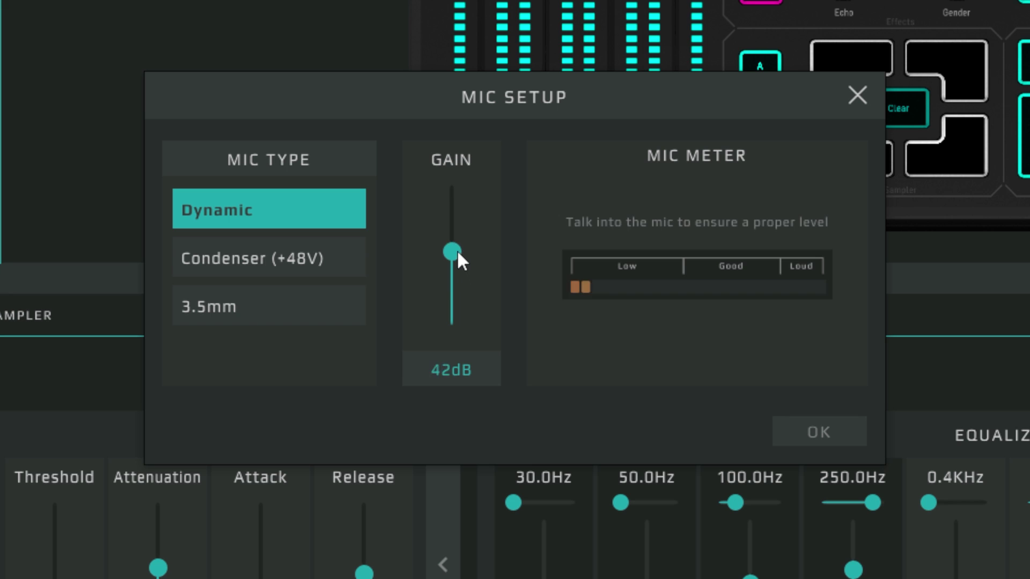
Drag the Dynamic mic's Gain slider up in GoXLR Mic Setup
left_click_drag(457, 234, 457, 225)
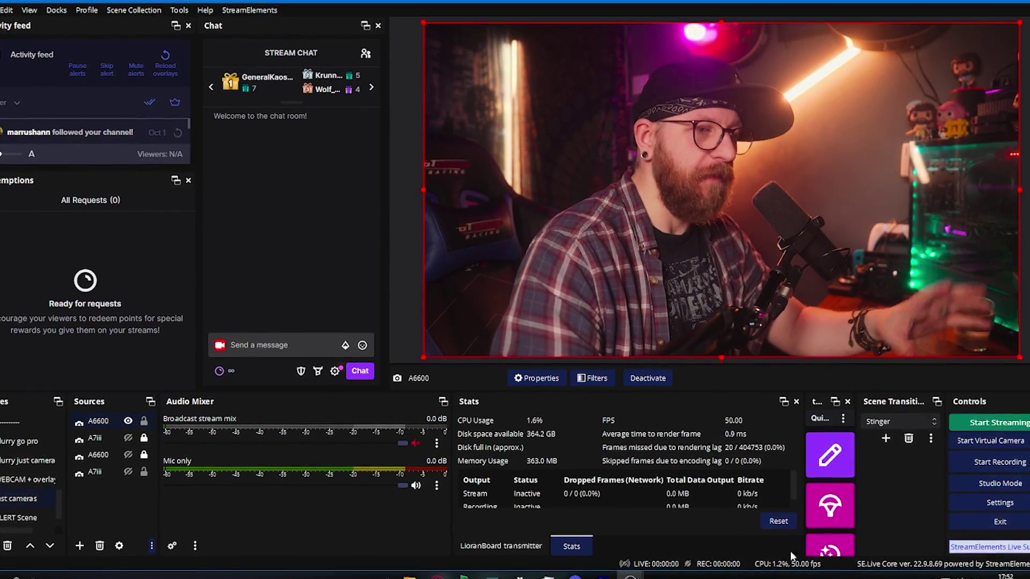
Keep Chat Mic as Mic/Auxiliary Audio 2, choose True Peak meters, and apply
left_click(1006, 505)
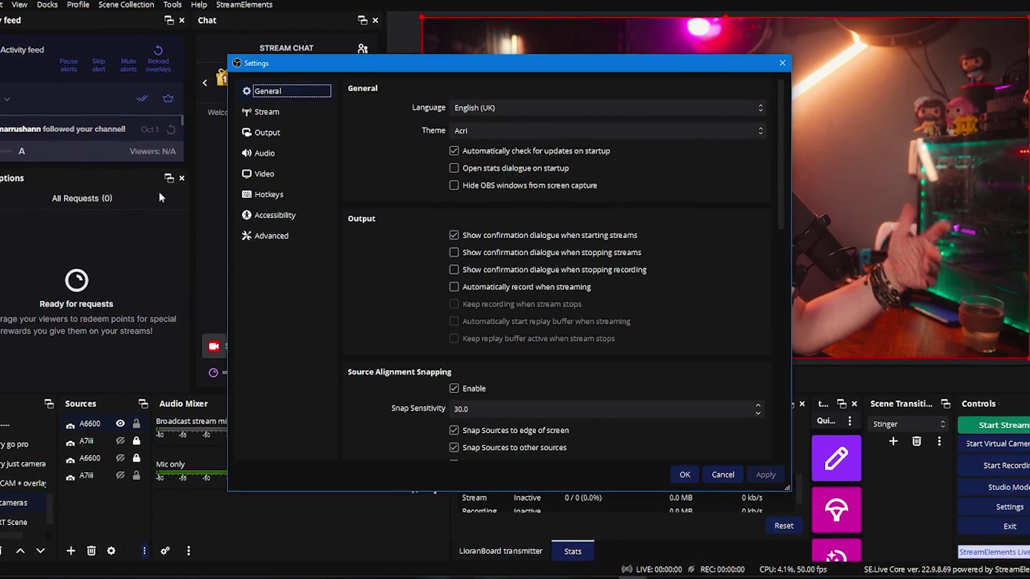
left_click(269, 150)
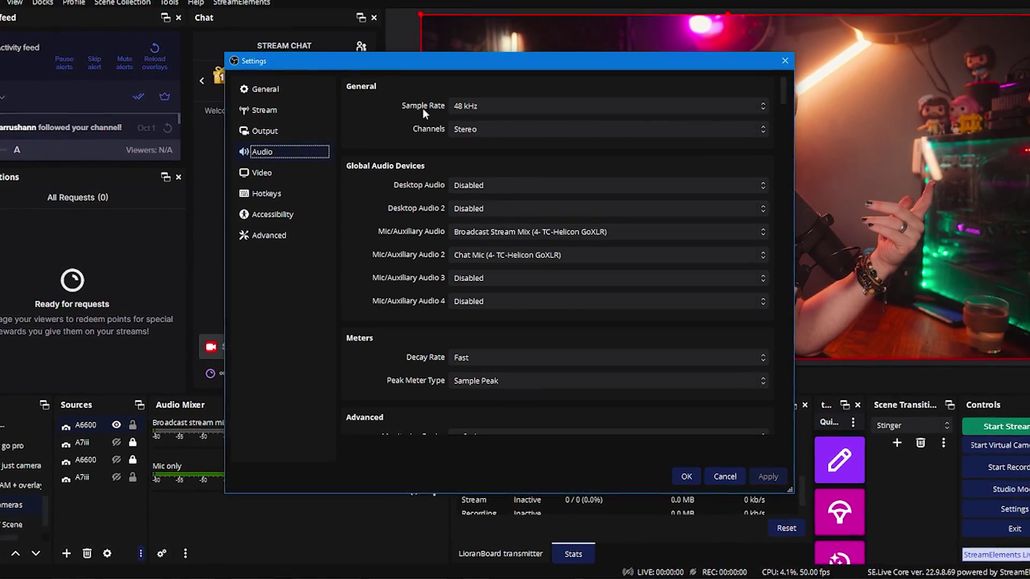
left_click(527, 256)
left_click(507, 352)
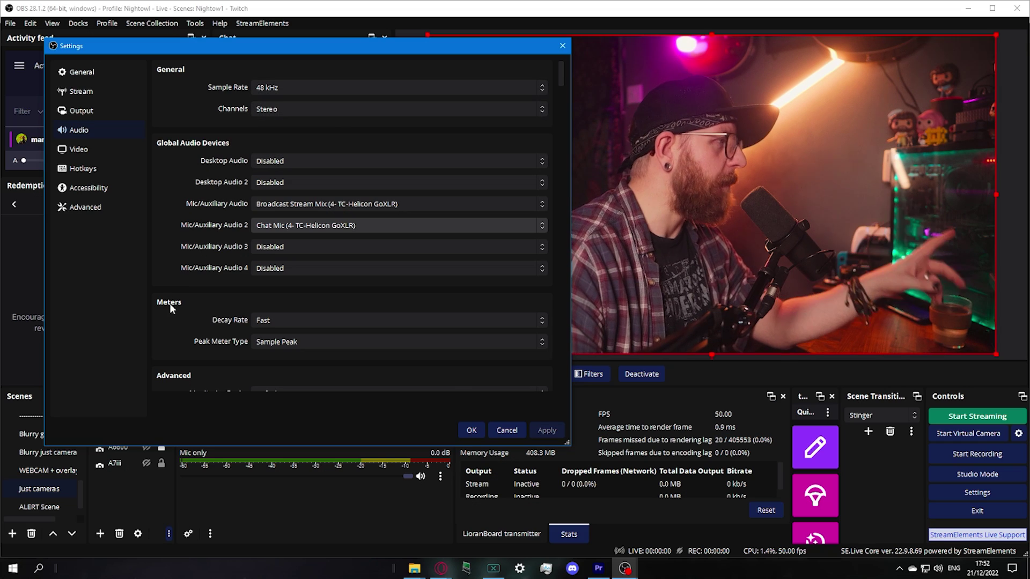
left_click(306, 342)
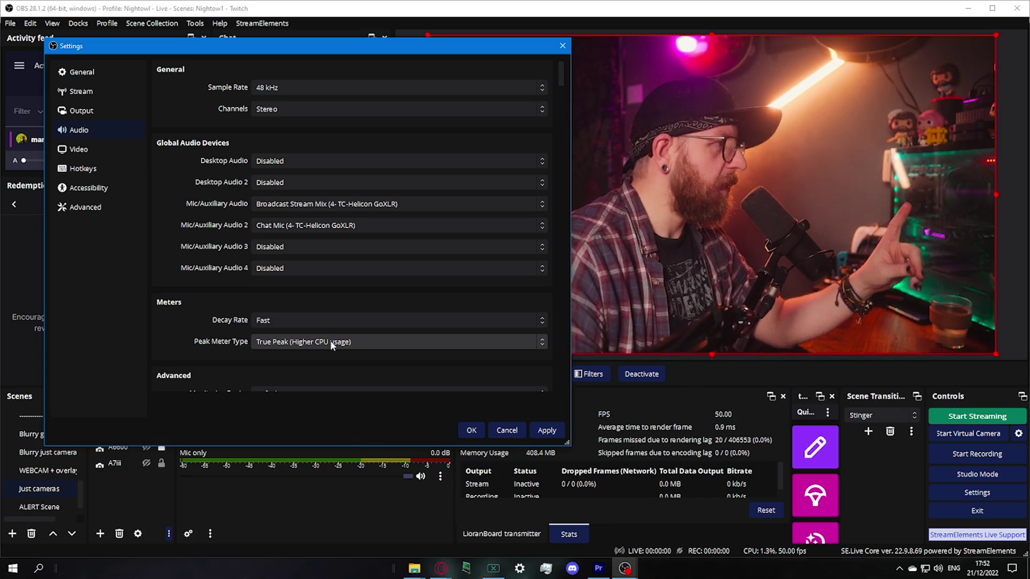
left_click(331, 342)
left_click(317, 367)
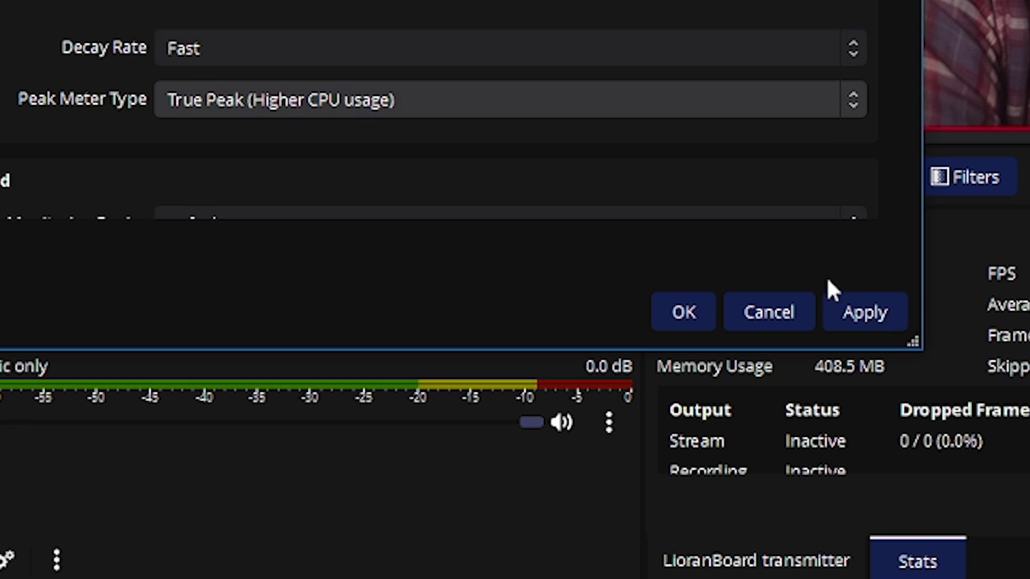
left_click(852, 314)
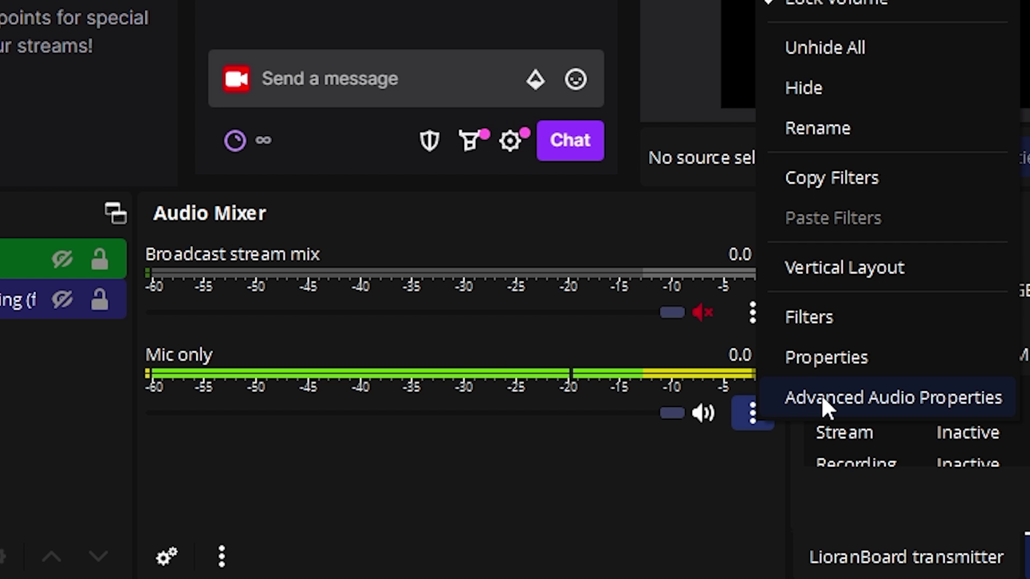
Set Mic only's Audio Monitoring to Monitor and Output in Advanced Audio Properties
left_click(799, 405)
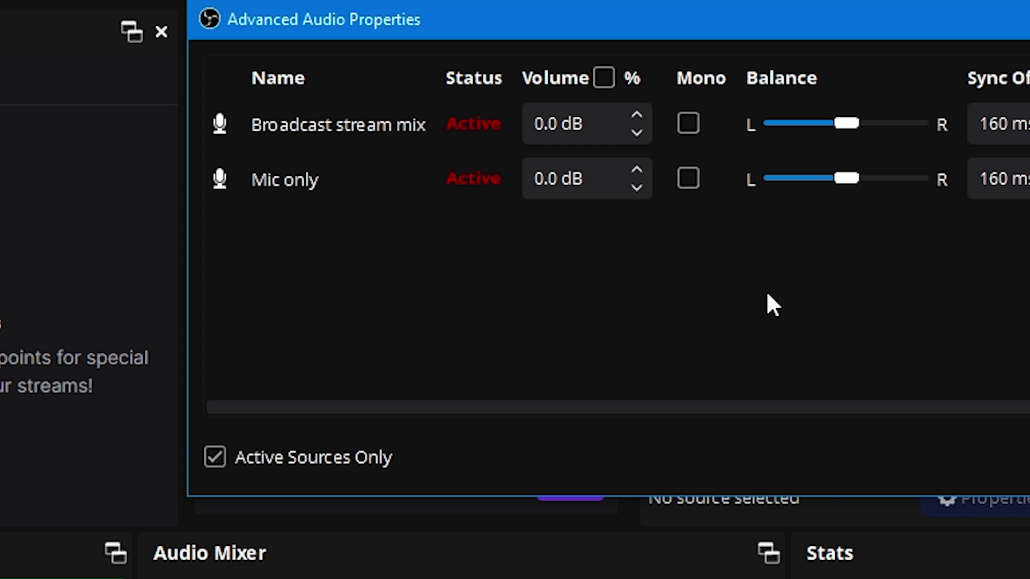
left_click(816, 178)
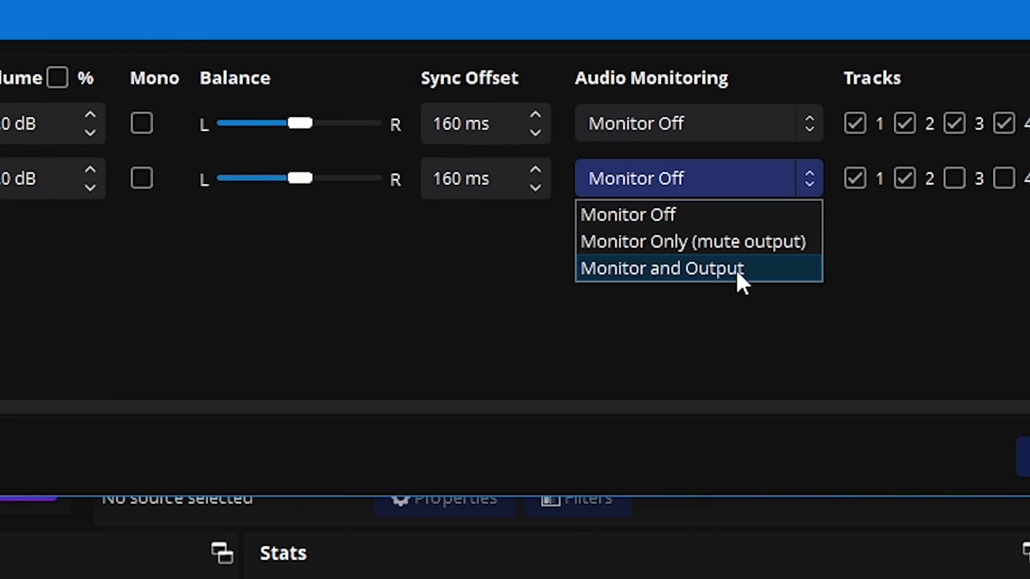
left_click(736, 270)
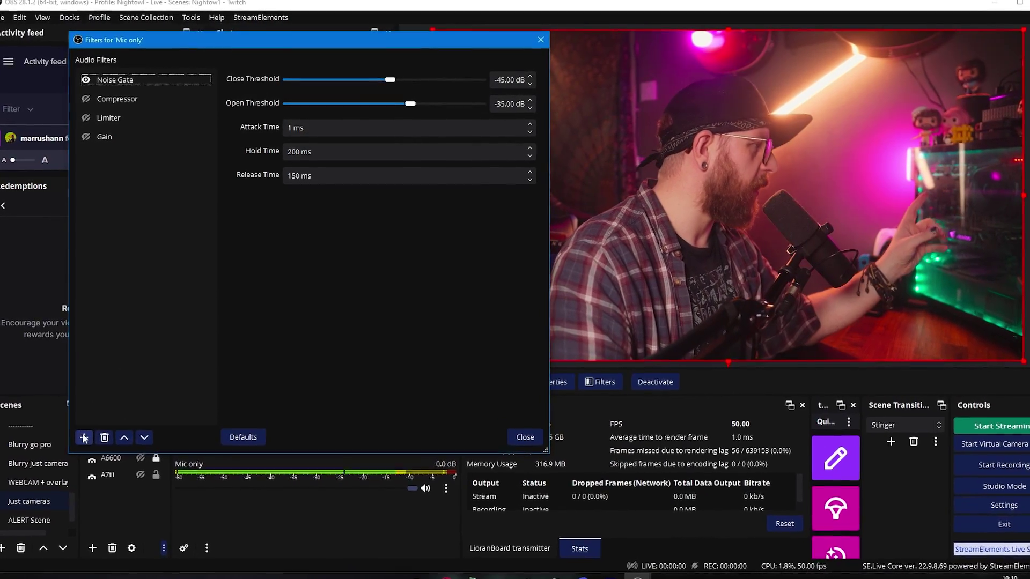
Dismiss the add-filter list and lower the Noise Gate close threshold from 0 dB
left_click(129, 136)
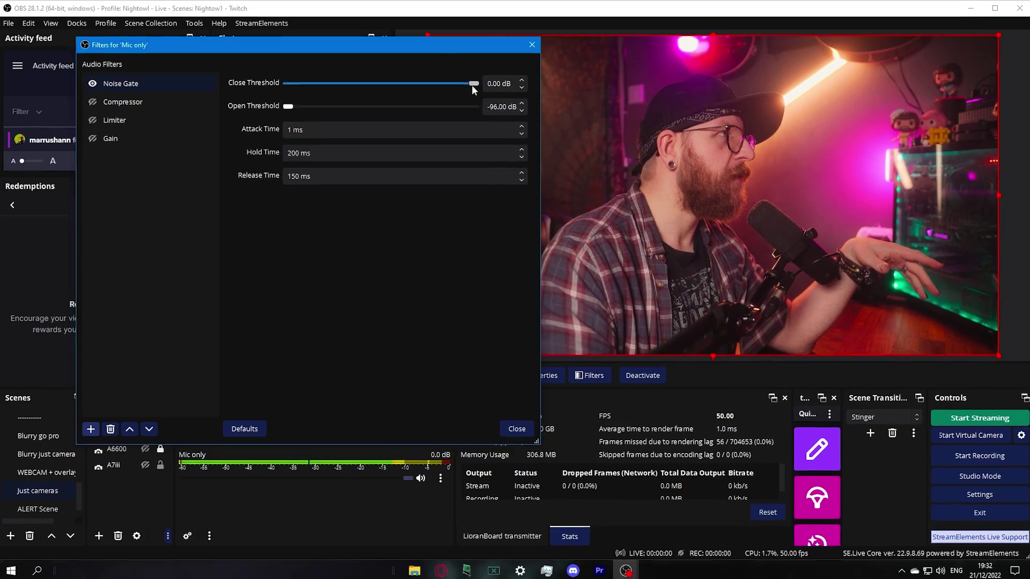
left_click_drag(472, 84, 456, 84)
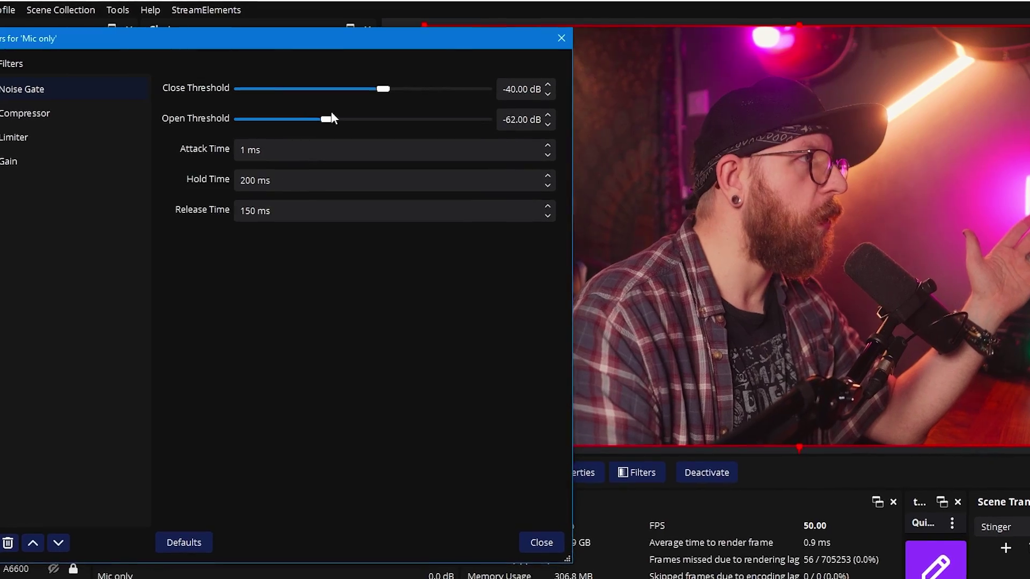
Raise the Noise Gate open threshold to -35 dB
left_click_drag(397, 107, 404, 105)
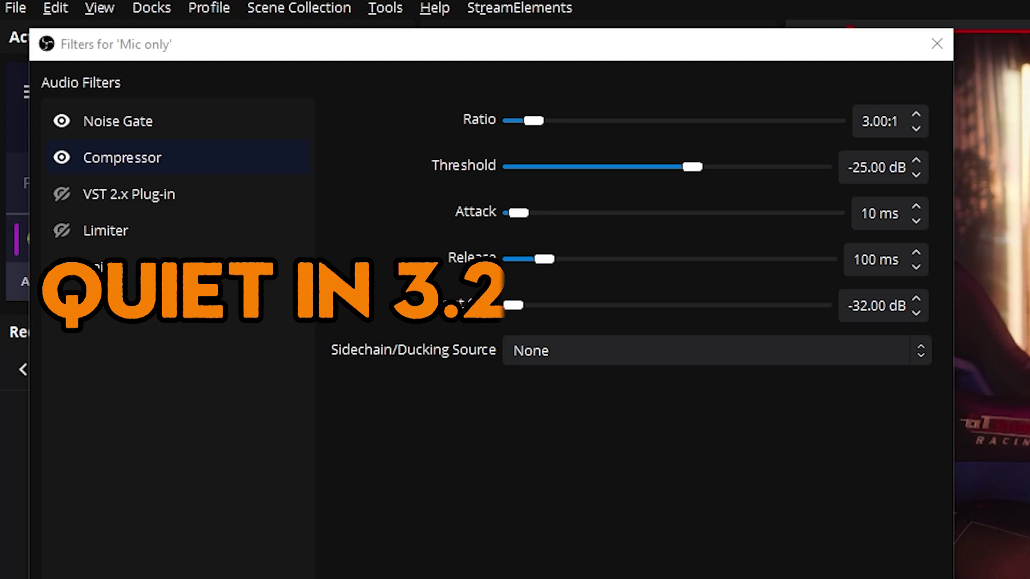
Enable the Compressor filter and raise its output gain to 0.60 dB
left_click(62, 159)
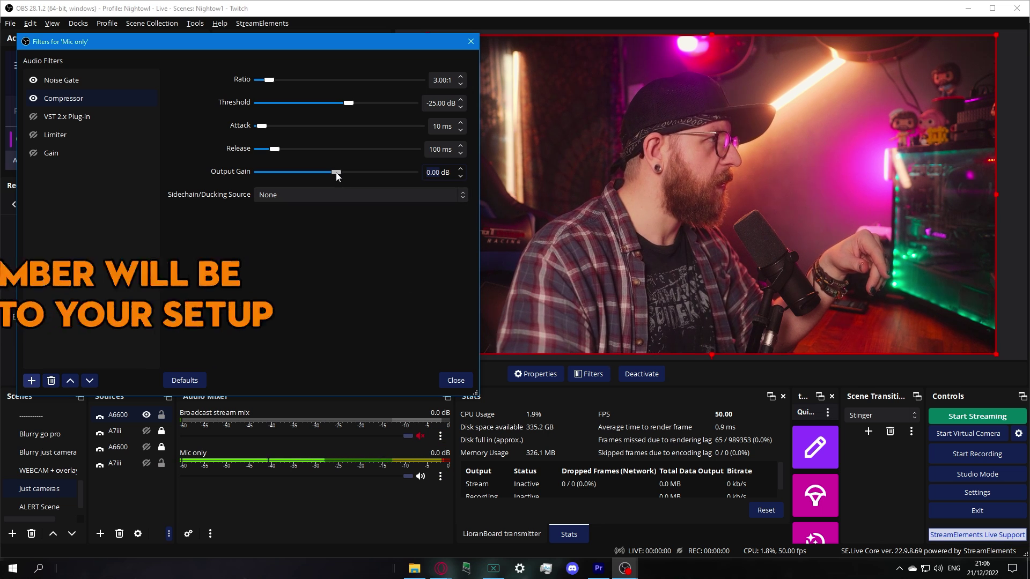
left_click_drag(336, 172, 338, 176)
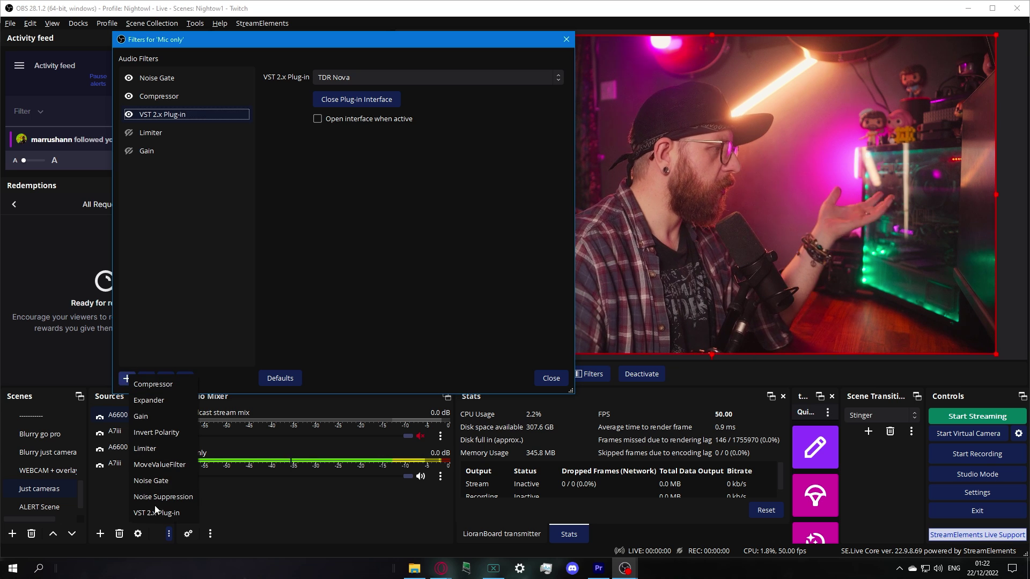
Cancel the extra VST filter and load TDR Nova in the existing VST plug-in
left_click(158, 515)
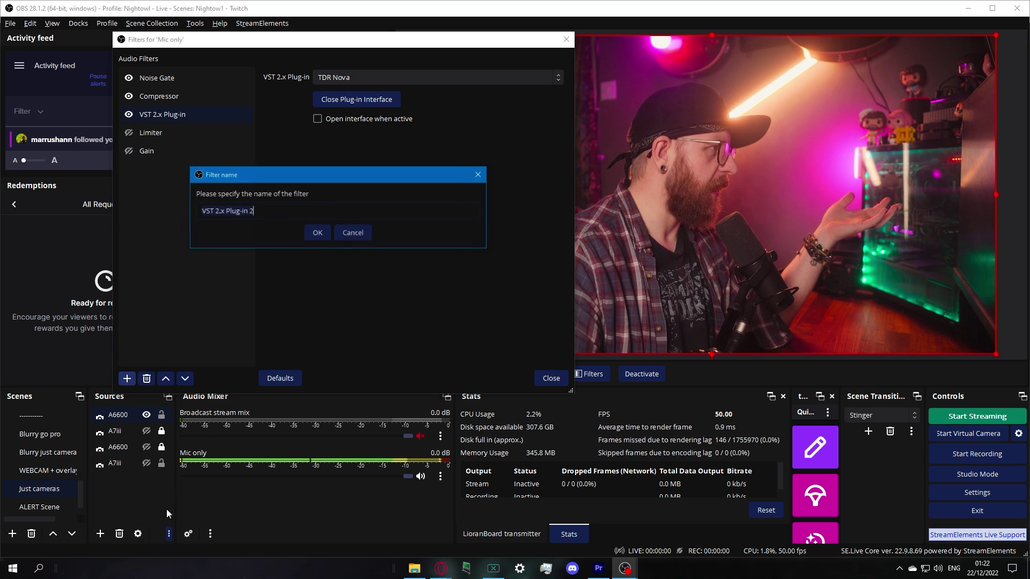
left_click(354, 233)
left_click(395, 76)
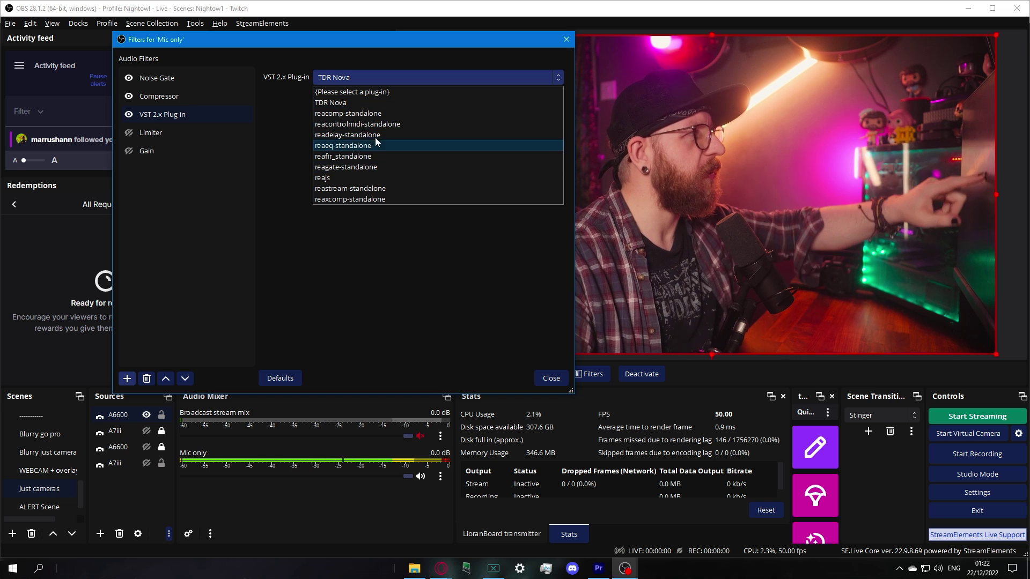
left_click(372, 105)
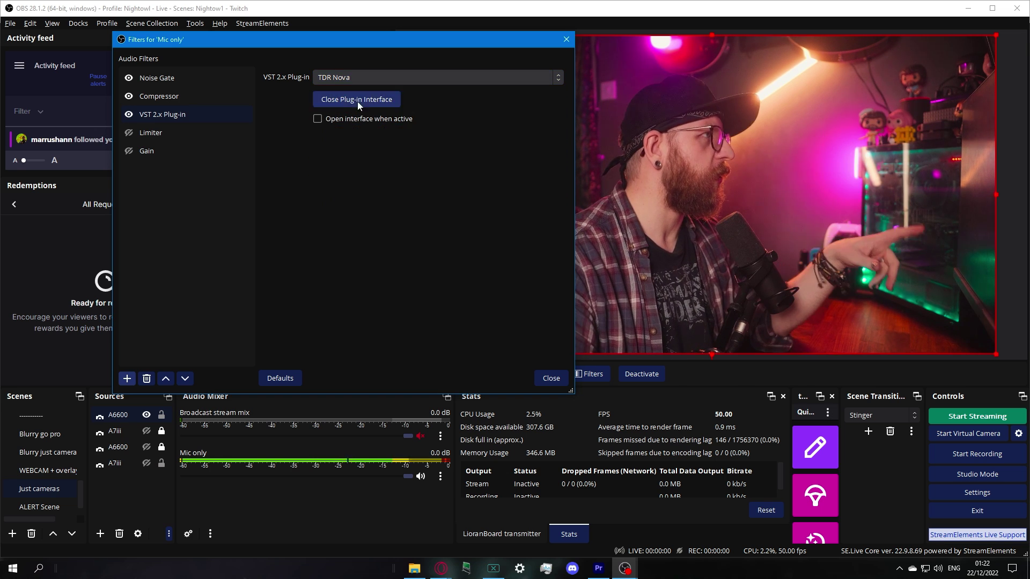
Rename the VST 2.x Plug-in filter to 'EQ'
right_click(158, 118)
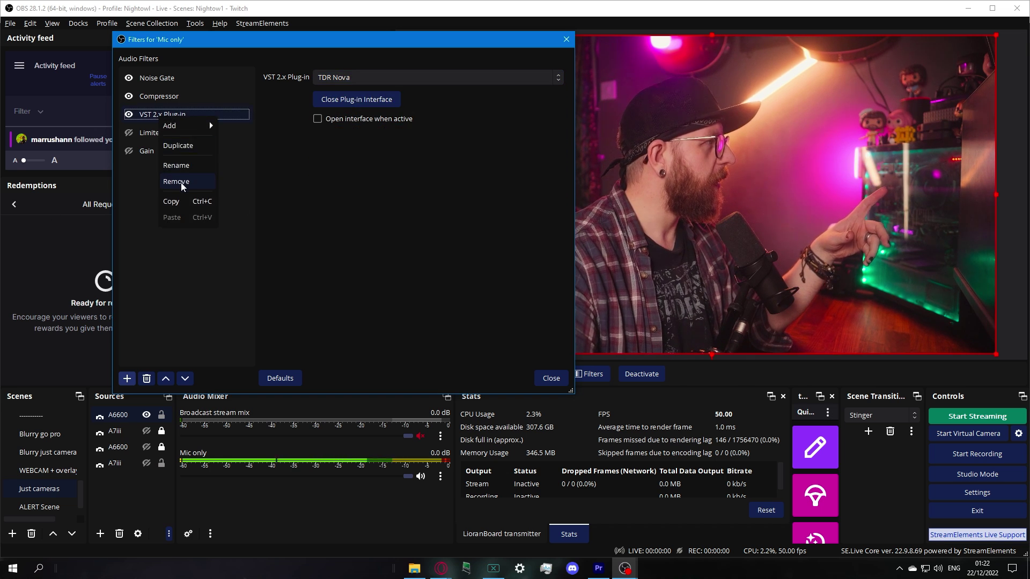
left_click(183, 167)
type("EQ")
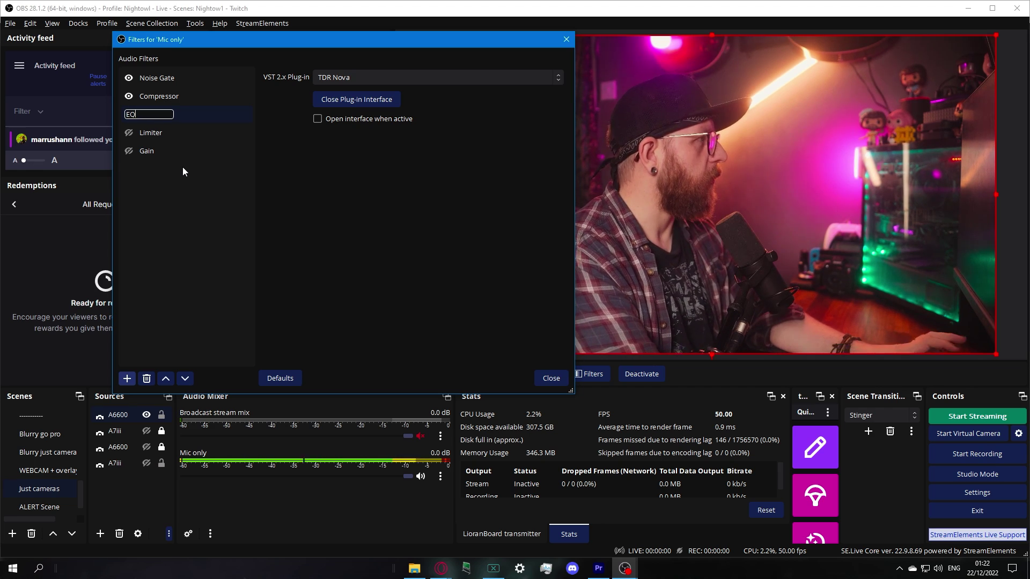
key("Return")
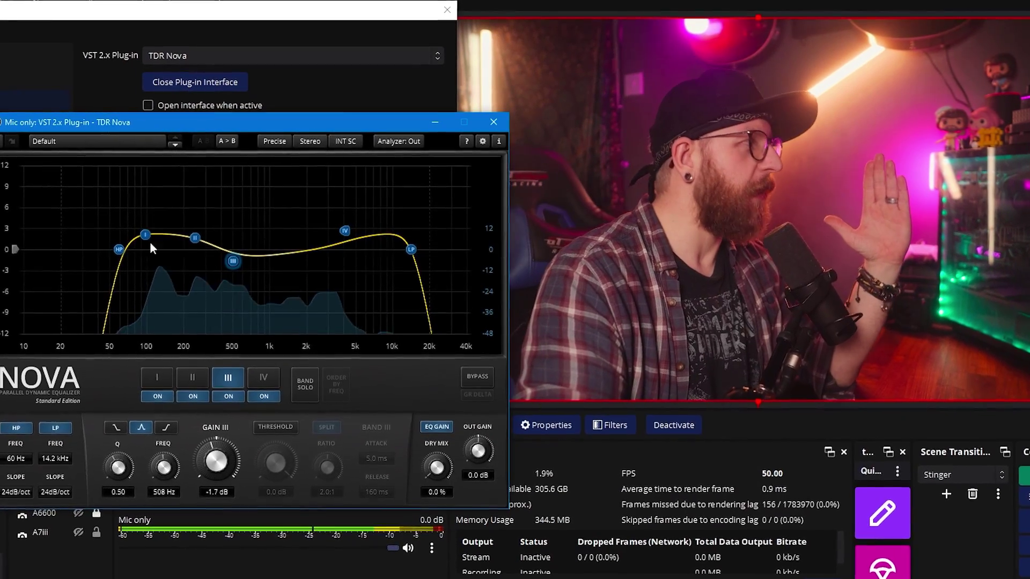
Select TDR Nova's band II low-mid boost and band III mid cut nodes
left_click(186, 243)
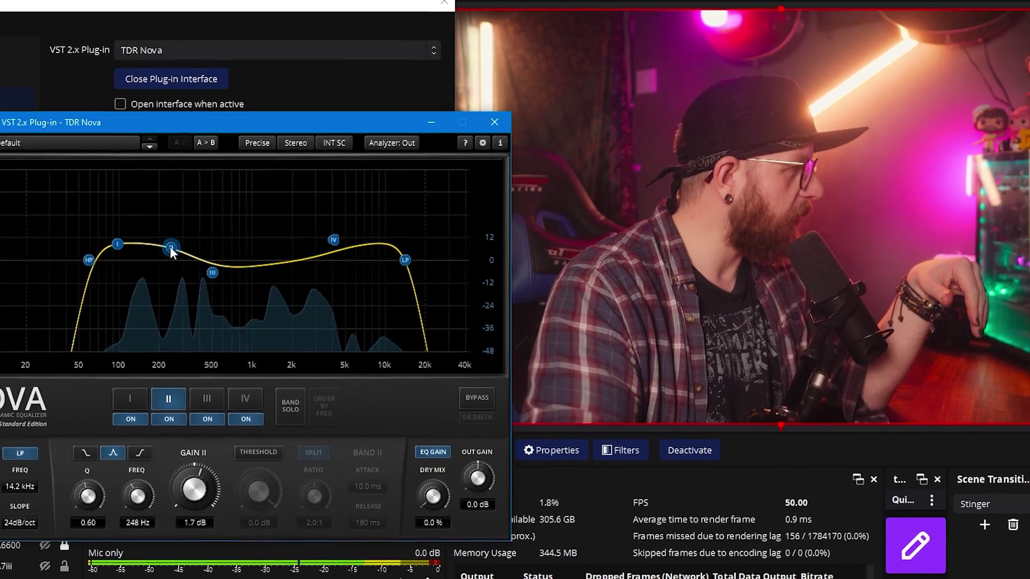
left_click(203, 278)
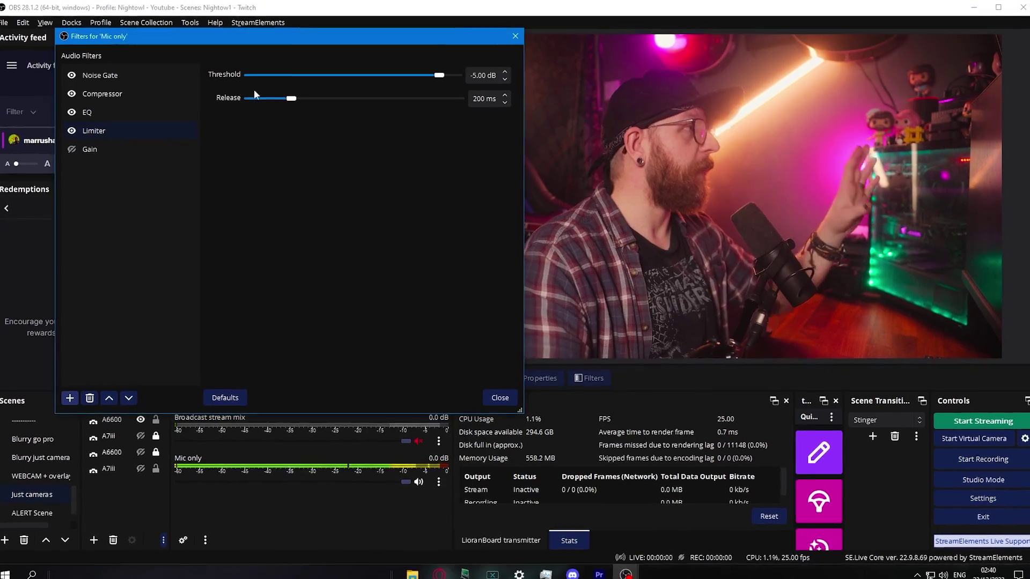
Enable the Gain filter and lower its gain from 3.00 dB to 2.50 dB
left_click(71, 149)
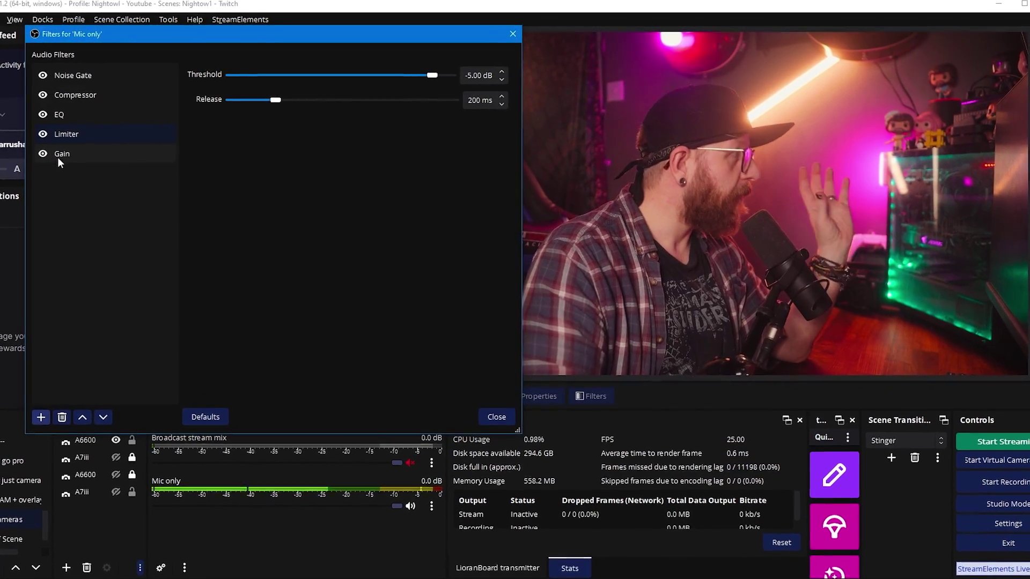
left_click(58, 157)
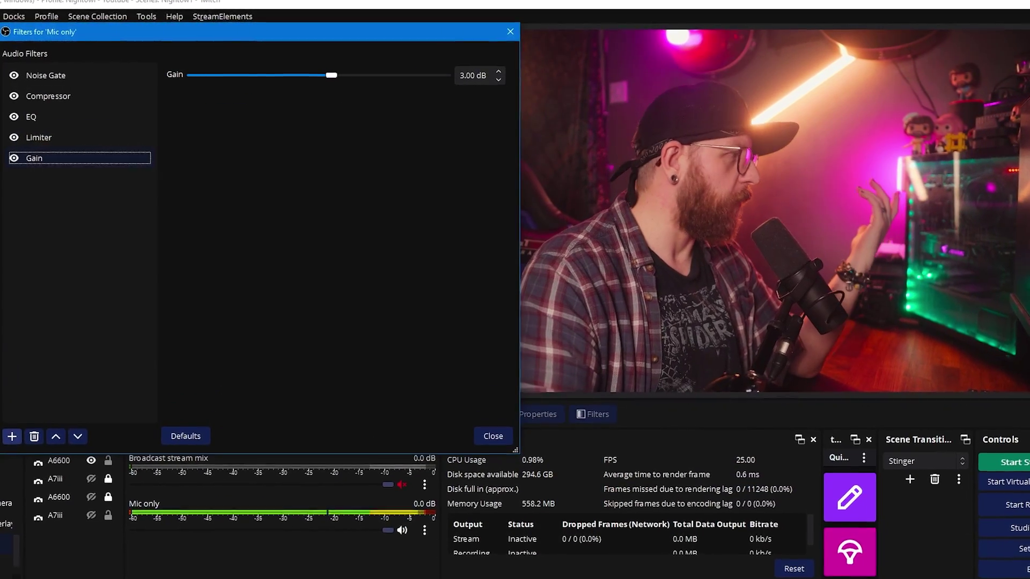
left_click(12, 436)
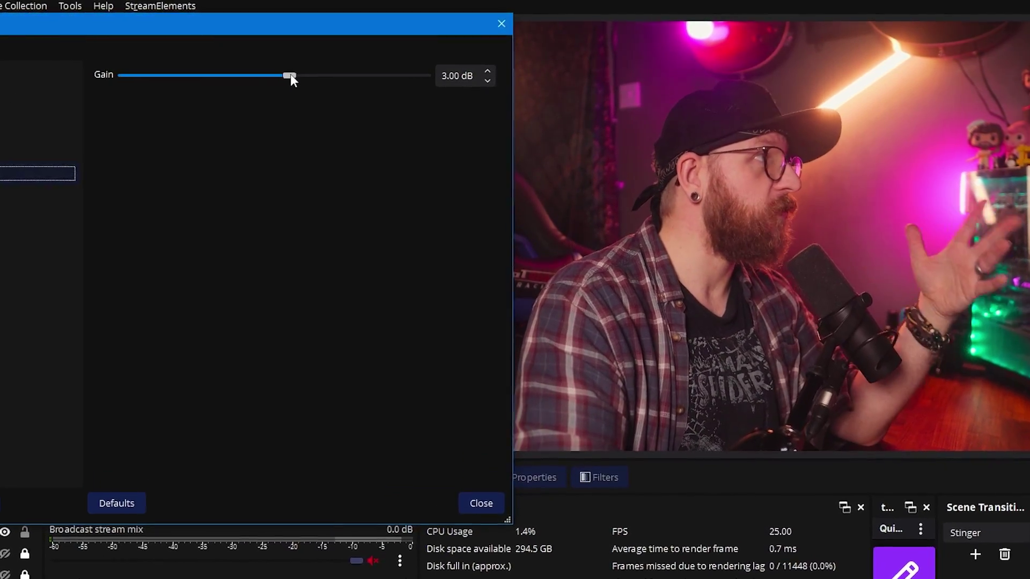
left_click_drag(290, 78, 274, 77)
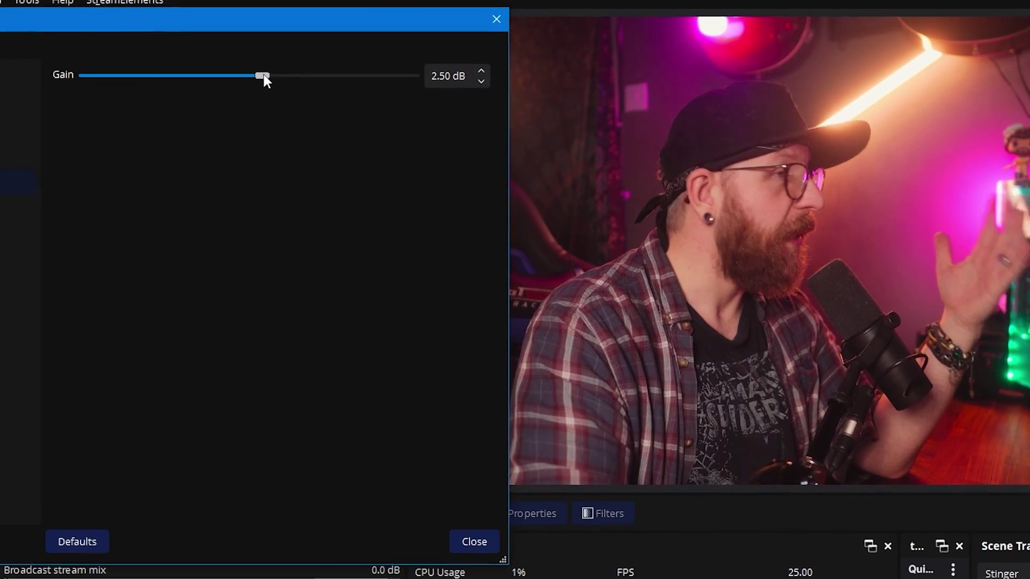